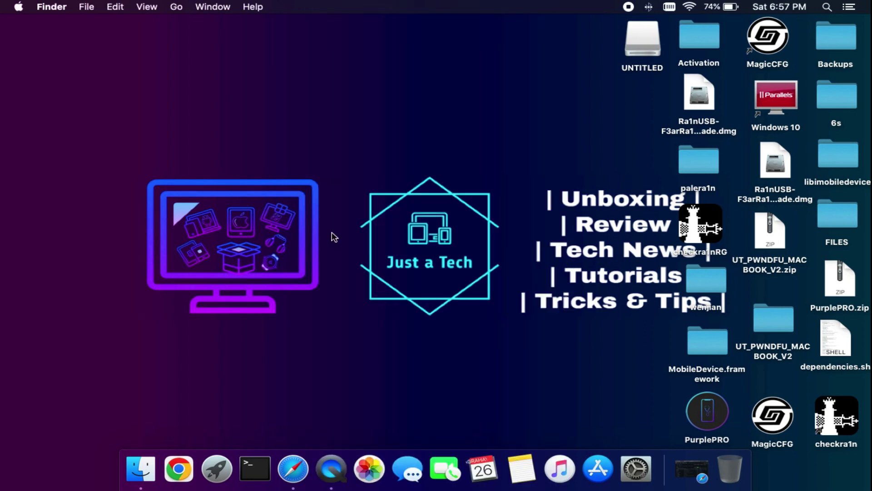
- Move the palera1n folder to the desktop's upper left and check its contents, then close its window
drag(705, 160, 209, 101)
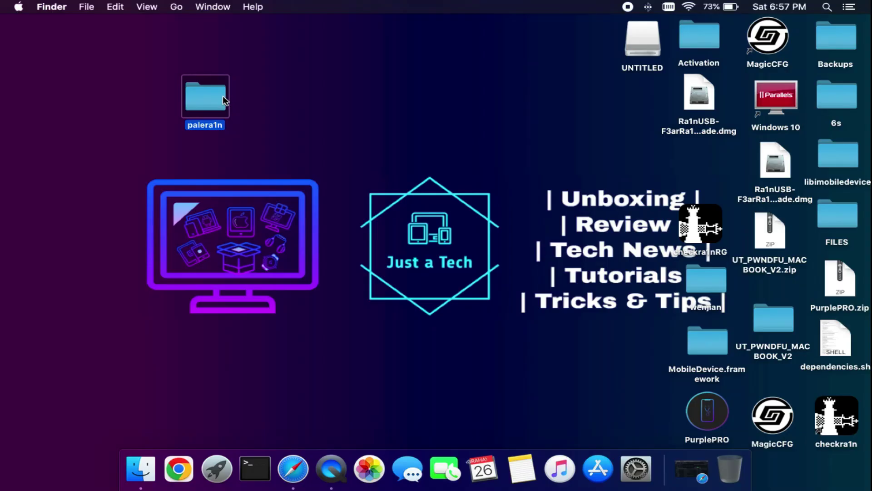
double_click(217, 104)
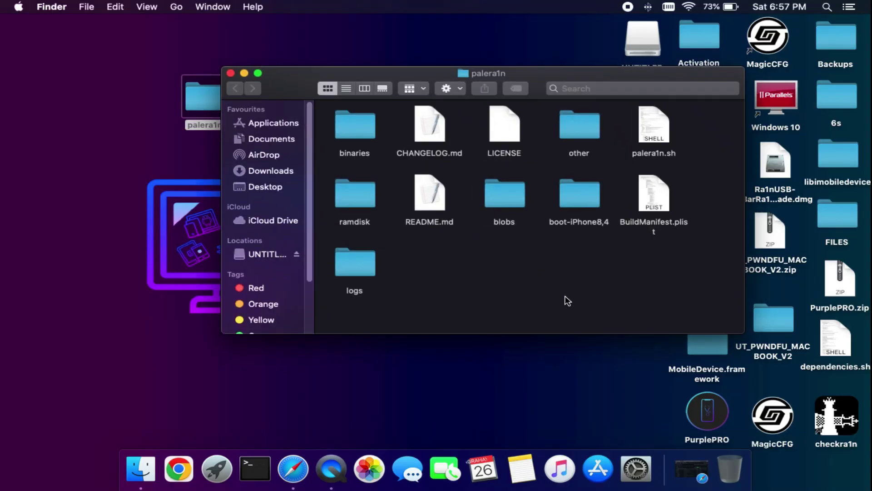
click(231, 73)
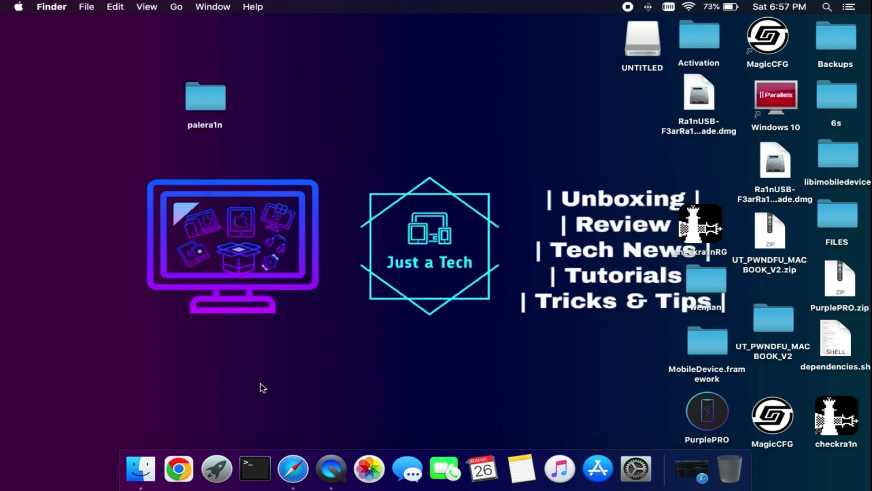
- Bring back the palera1n GitHub page, select its About description, then hide the browser
click(293, 468)
drag(683, 222, 633, 213)
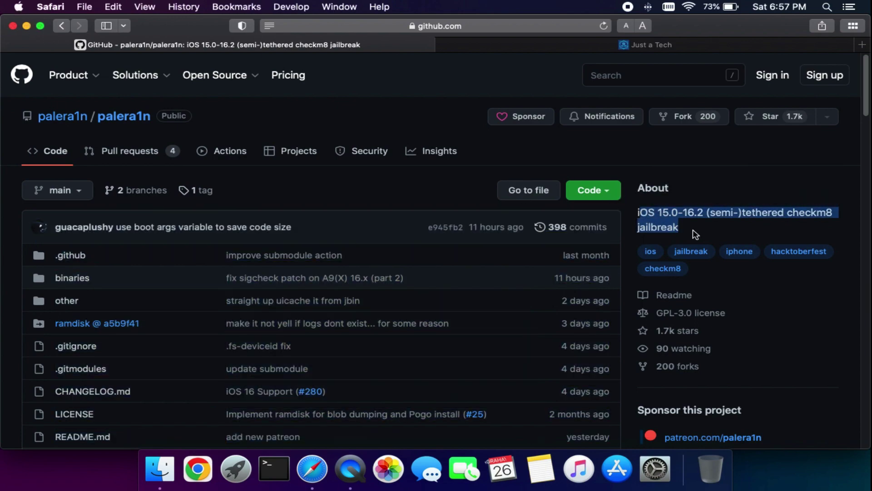
click(26, 26)
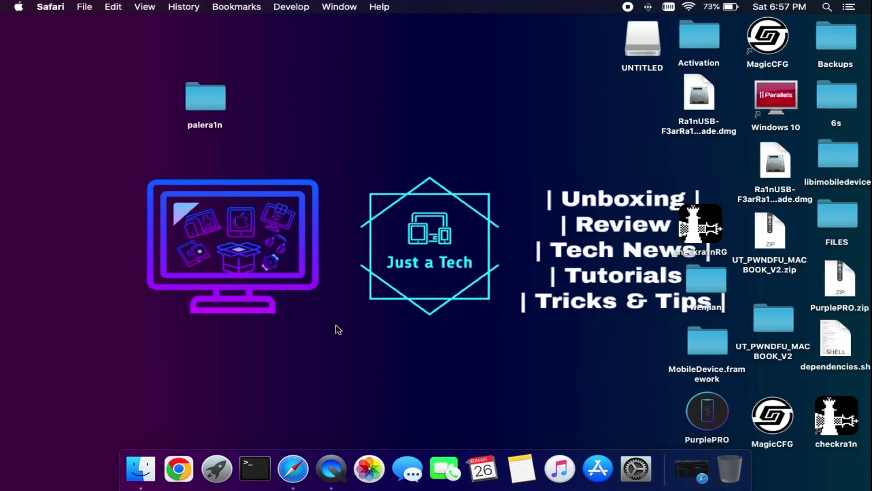
- Review the palera1n repository's file list and README on GitHub
click(293, 468)
drag(680, 227, 639, 214)
scroll(521, 258, down, 5)
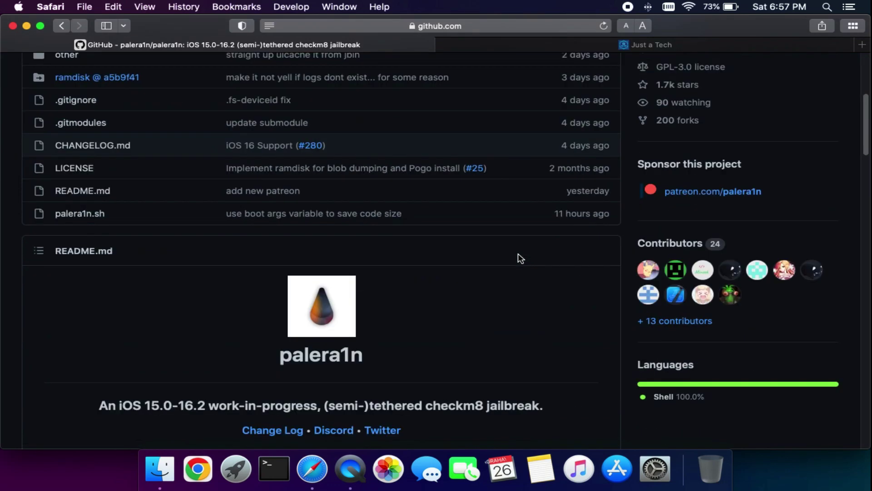
scroll(516, 254, down, 5)
drag(93, 163, 545, 165)
scroll(353, 212, up, 10)
scroll(353, 213, down, 2)
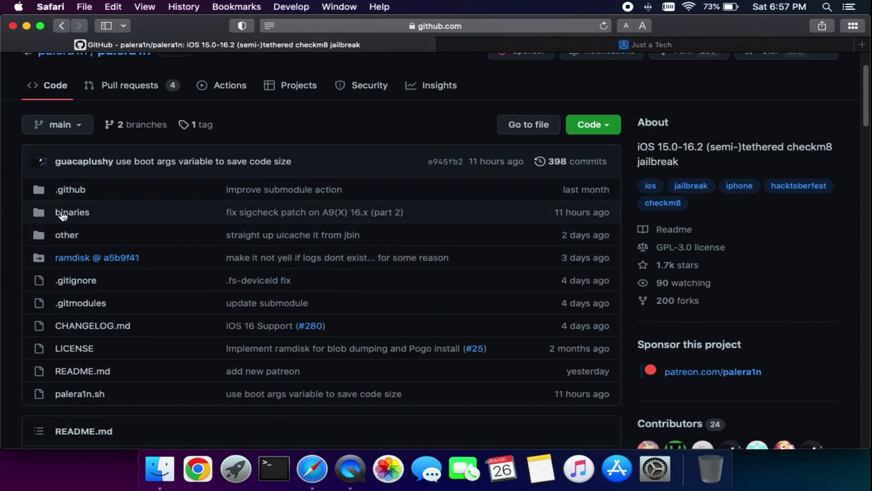
scroll(67, 382, down, 10)
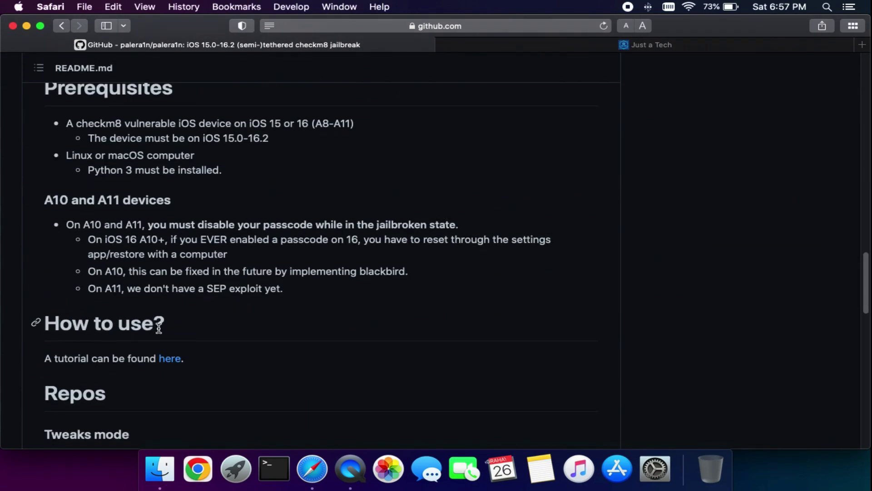
scroll(159, 328, down, 10)
scroll(161, 326, up, 20)
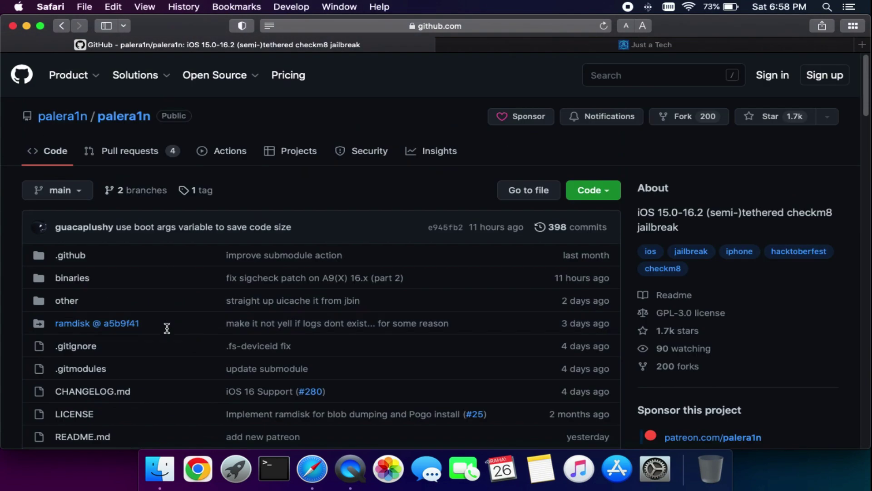
- Reopen the desktop palera1n folder and start a new Terminal session
click(27, 25)
click(202, 101)
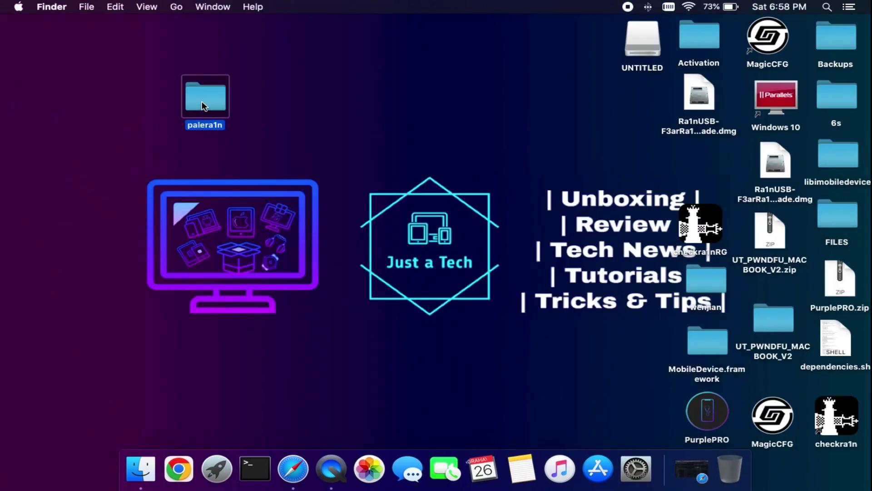
double_click(202, 102)
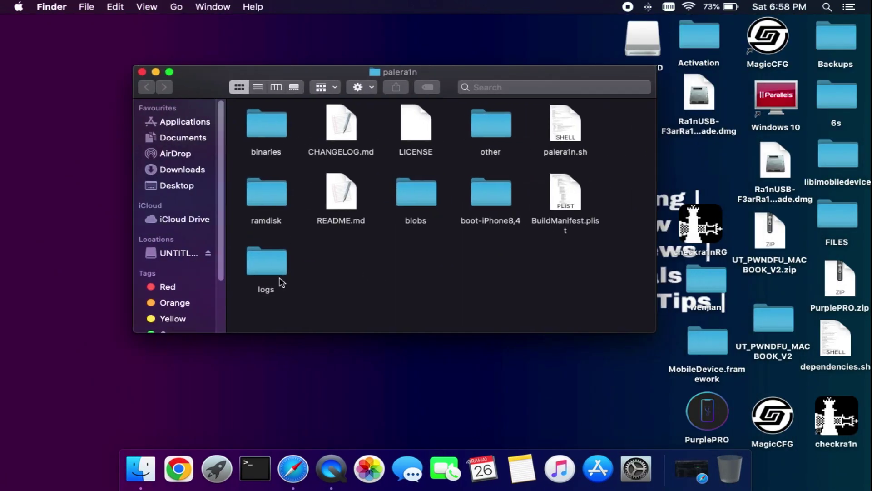
click(246, 459)
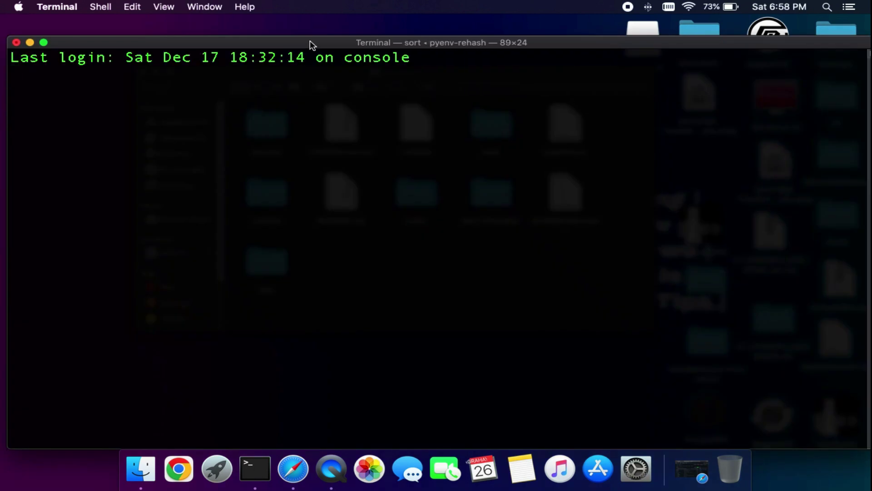
- Change into the Desktop/palera1n folder with cd Desktop and cd palera1n
drag(312, 43, 317, 146)
text(cd Desktop)
key(Return)
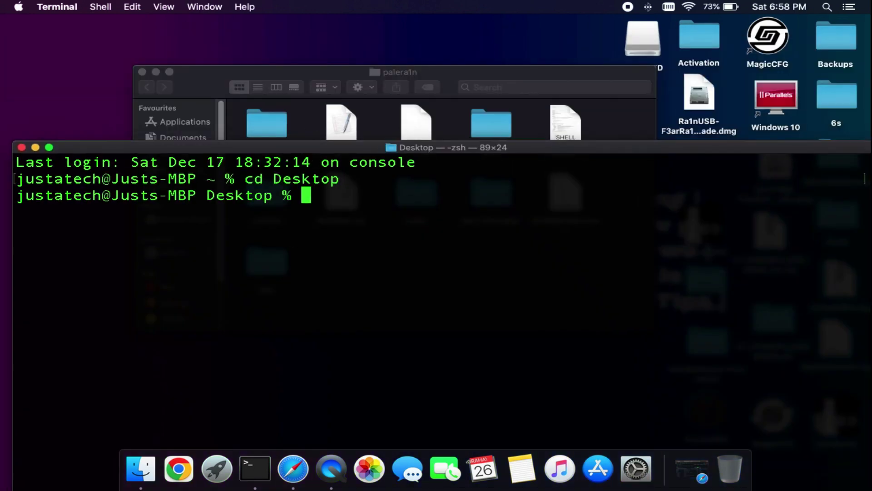
drag(205, 193, 272, 194)
text(cd palera1n)
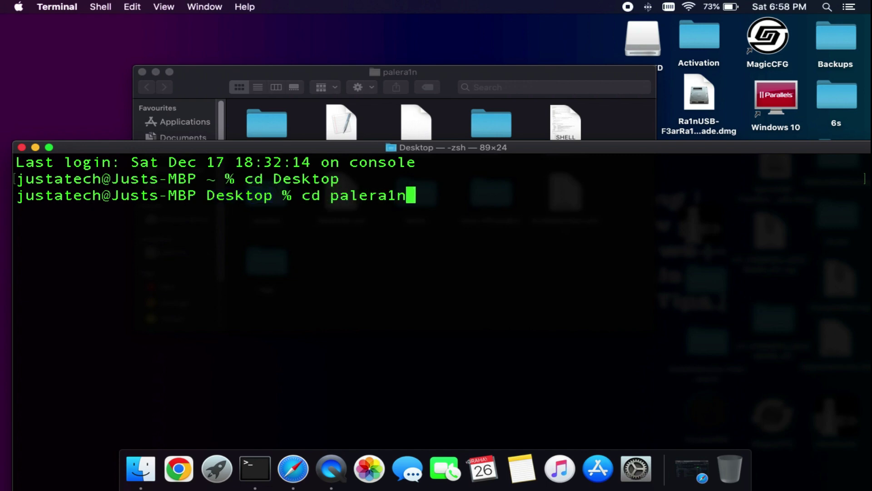
key(Return)
- Run ls to list the palera1n folder's files, including palera1n.sh
drag(205, 212, 282, 211)
click(331, 212)
text(ls)
key(Return)
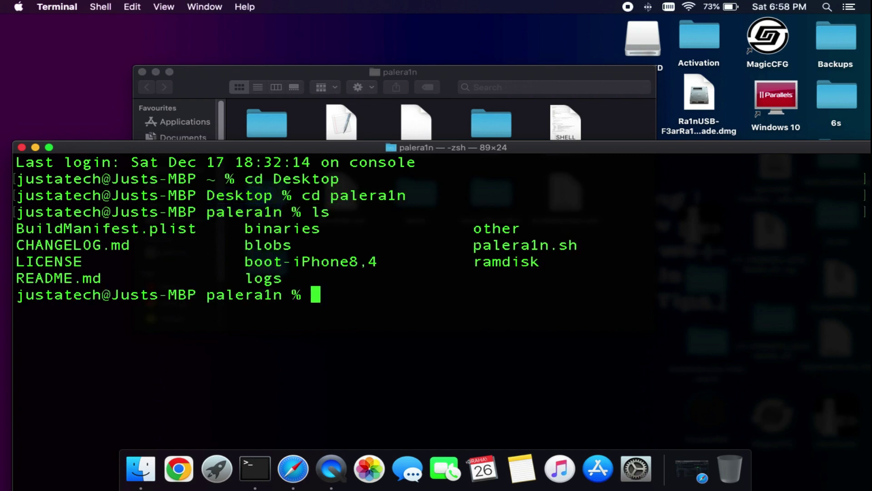
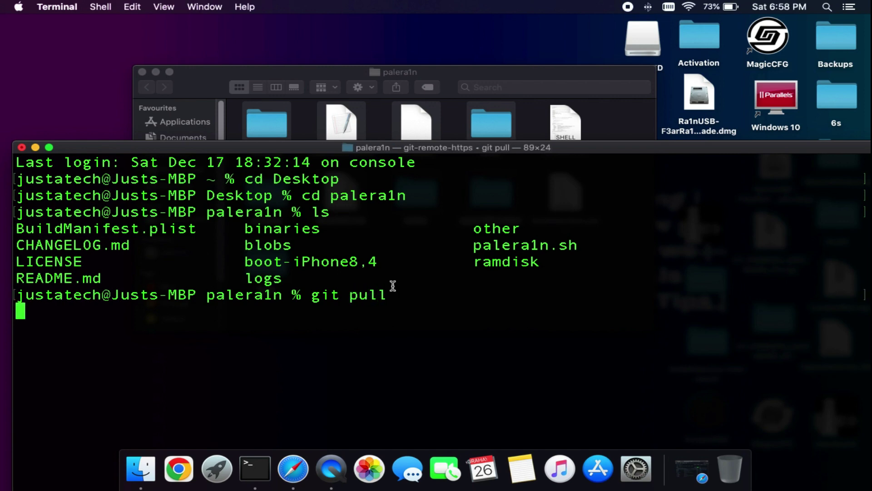
- Review the git pull command and its output updating palera1n
drag(386, 294, 264, 294)
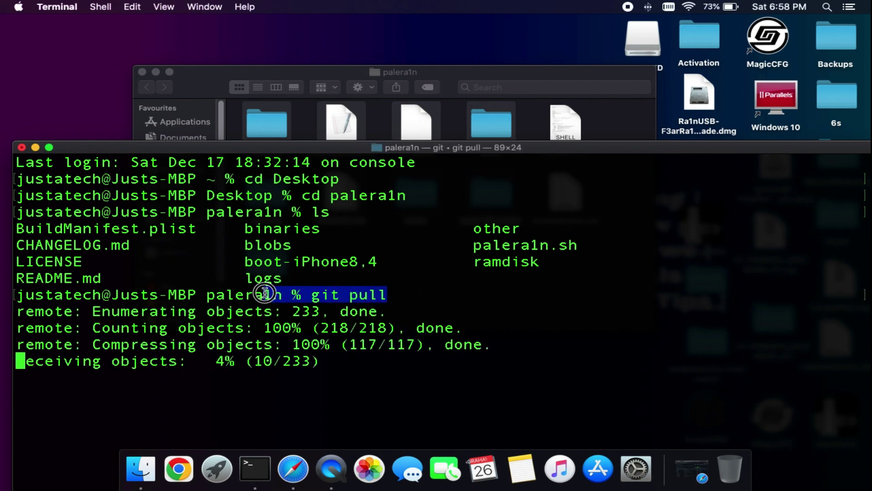
drag(619, 365, 12, 278)
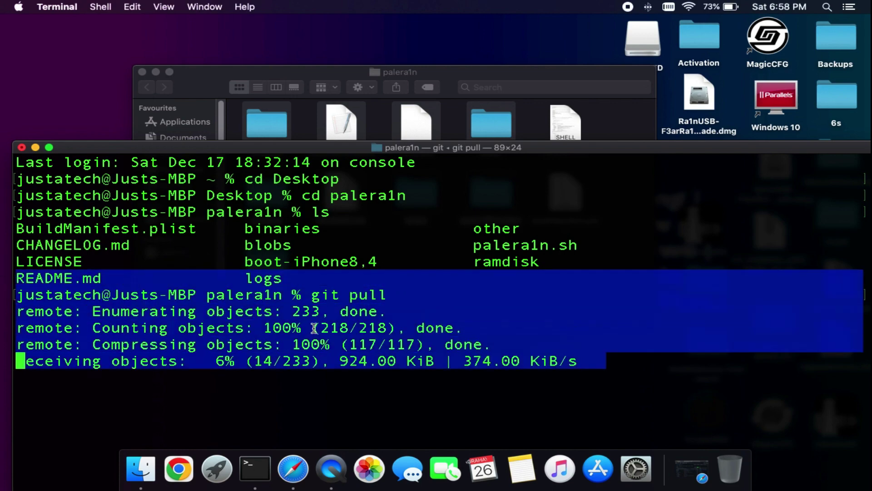
click(447, 282)
- Check the palera1n GitHub page in Safari, then return to Terminal
click(301, 461)
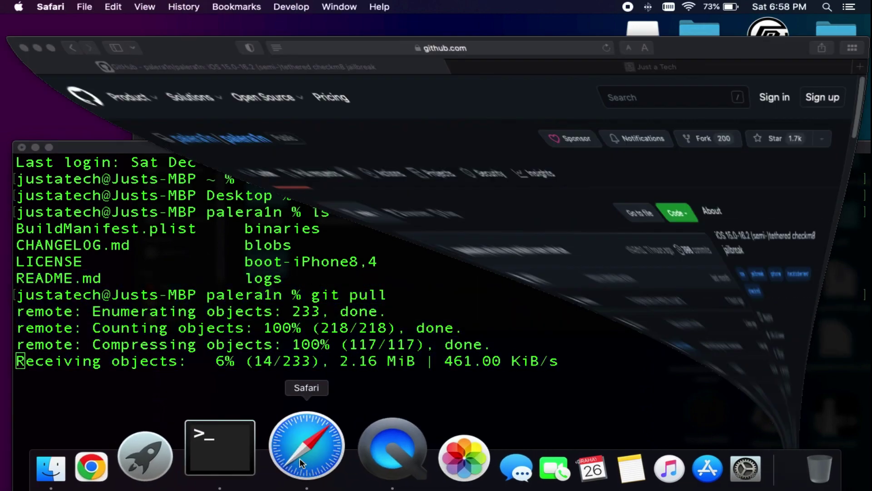
scroll(231, 248, down, 8)
scroll(191, 287, up, 8)
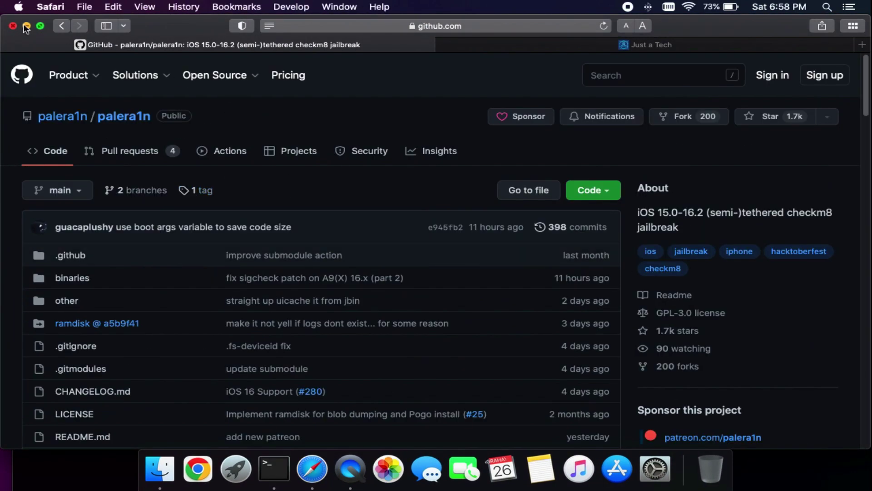
click(27, 26)
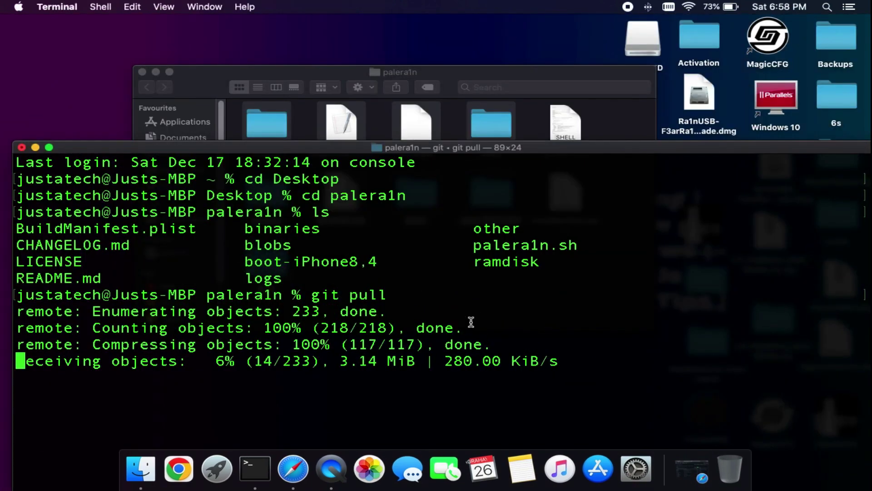
- Move Terminal over Finder and review the 23 changed files once the pull finishes
drag(320, 147, 323, 48)
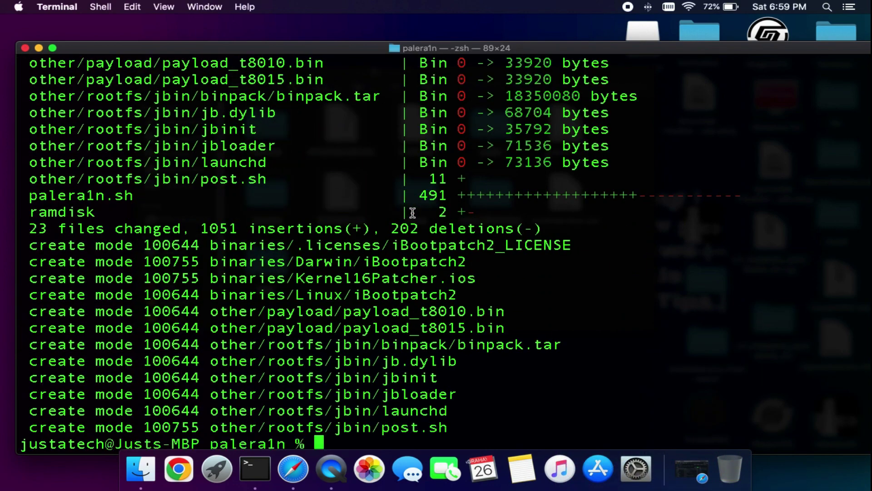
drag(476, 418, 9, 262)
click(361, 400)
- Put Terminal away and close the palera1n Finder window
click(38, 48)
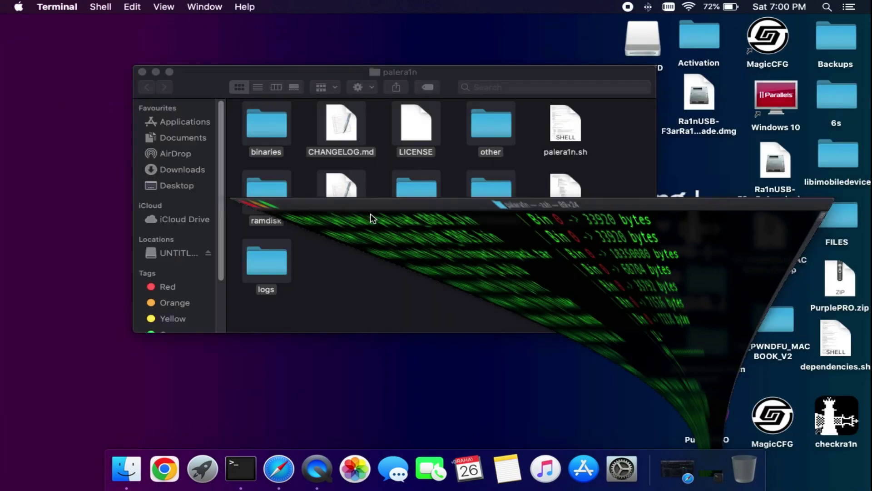
click(132, 73)
click(207, 97)
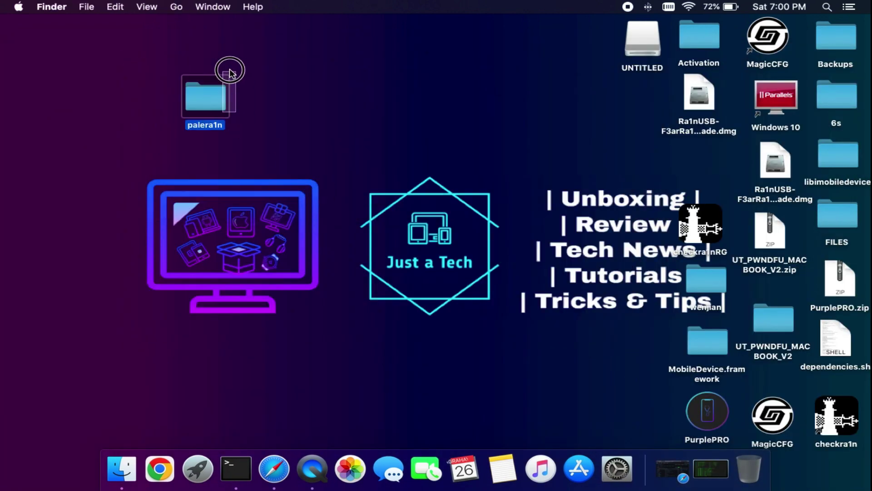
click(253, 113)
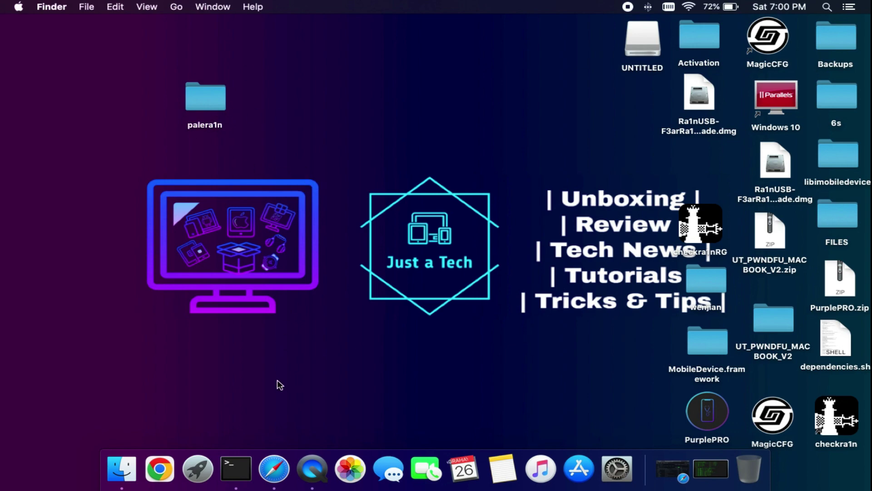
- Open the LATEST FREE Jailbreak iOS 15.7.1 post on Just a Tech and download the commands file
click(274, 449)
click(549, 45)
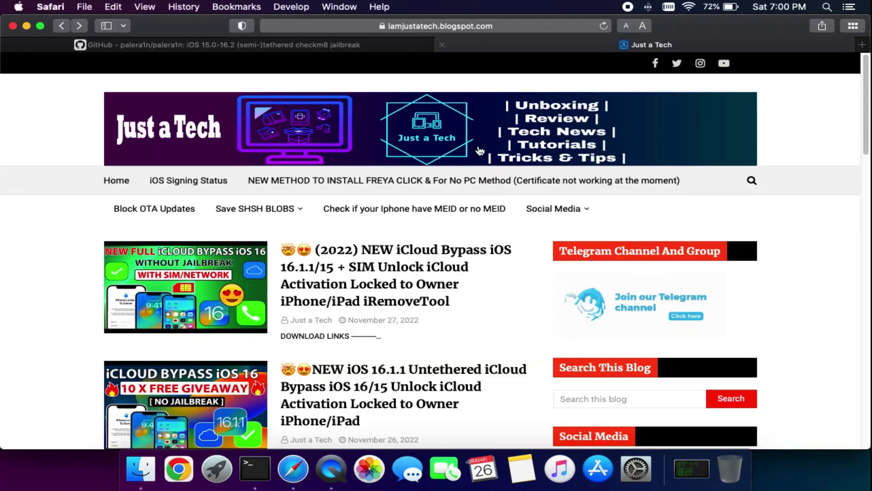
scroll(454, 273, down, 5)
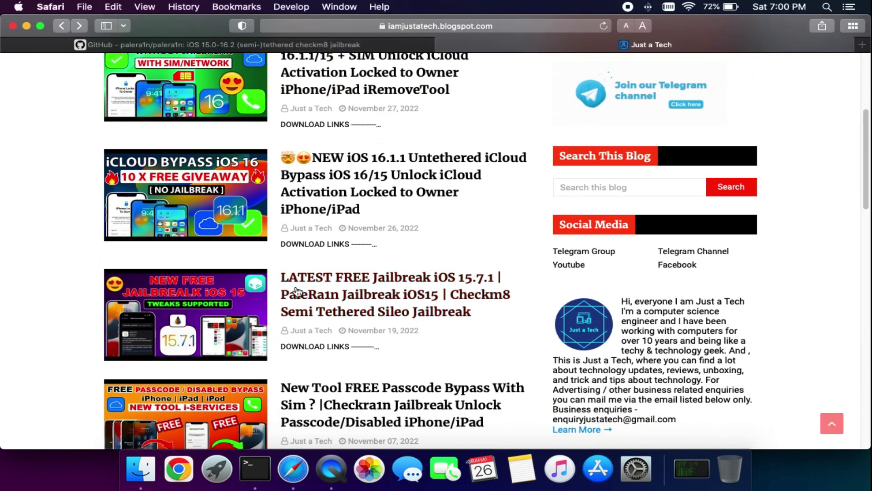
click(298, 293)
drag(865, 98, 856, 360)
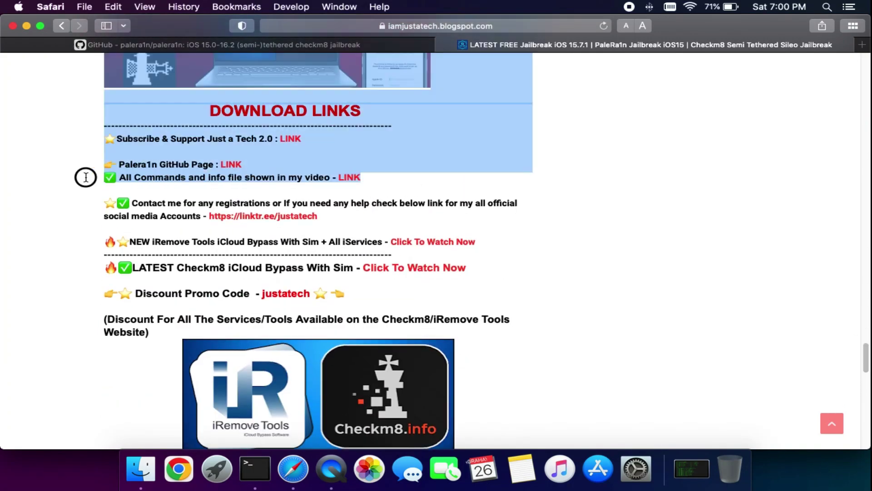
click(351, 177)
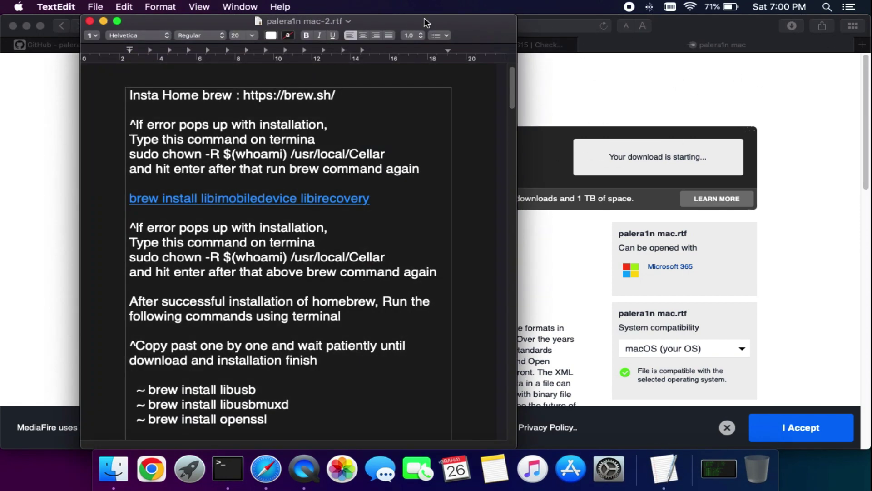
- Resize the TextEdit commands file and scroll down to the Applying the jailbreak section
double_click(426, 21)
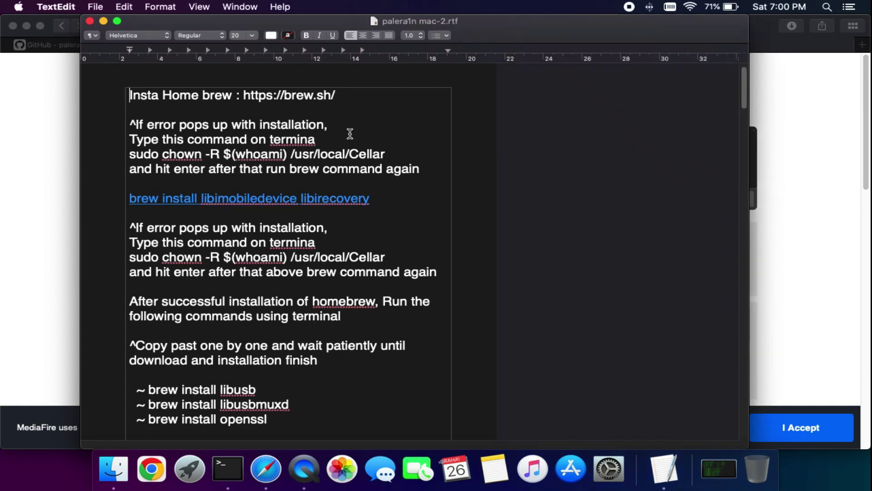
scroll(282, 250, down, 5)
double_click(486, 26)
double_click(486, 24)
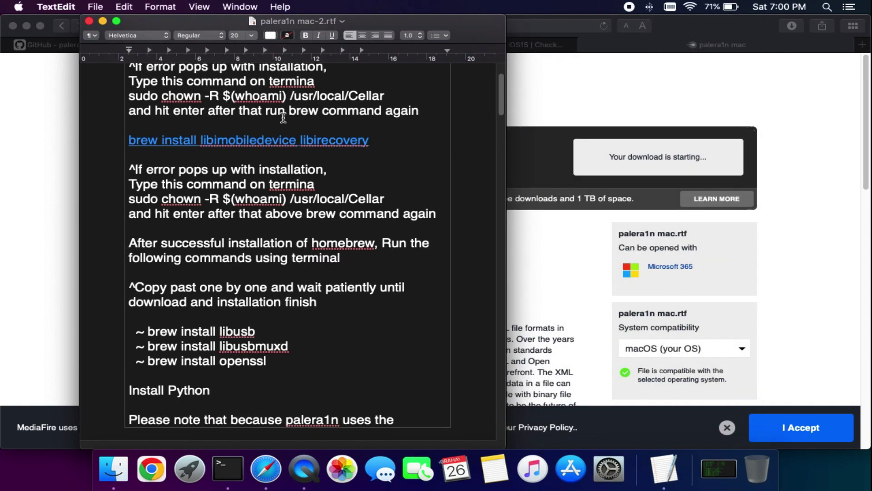
scroll(284, 119, down, 10)
drag(500, 150, 451, 78)
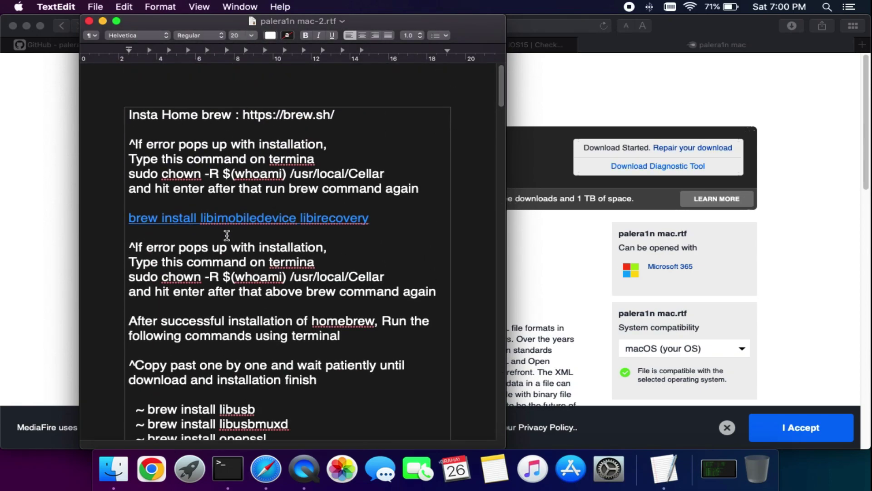
scroll(227, 235, down, 10)
scroll(260, 244, down, 15)
scroll(259, 245, down, 20)
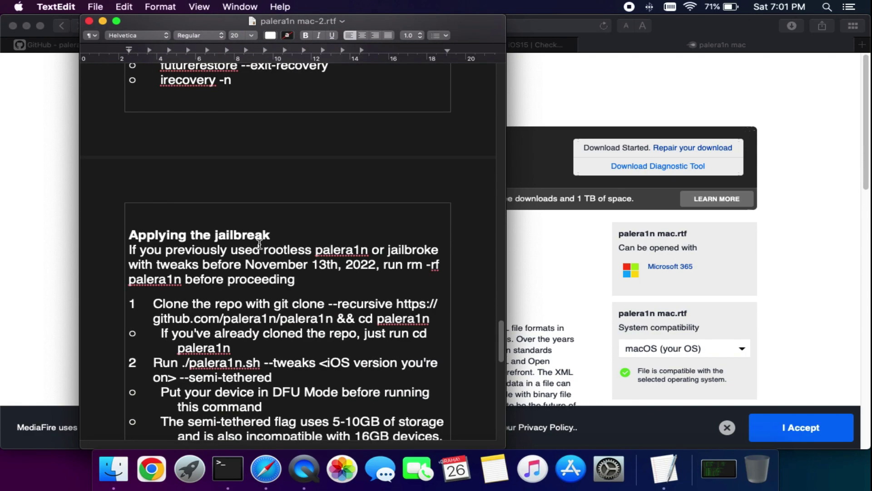
scroll(259, 245, down, 2)
scroll(304, 265, down, 1)
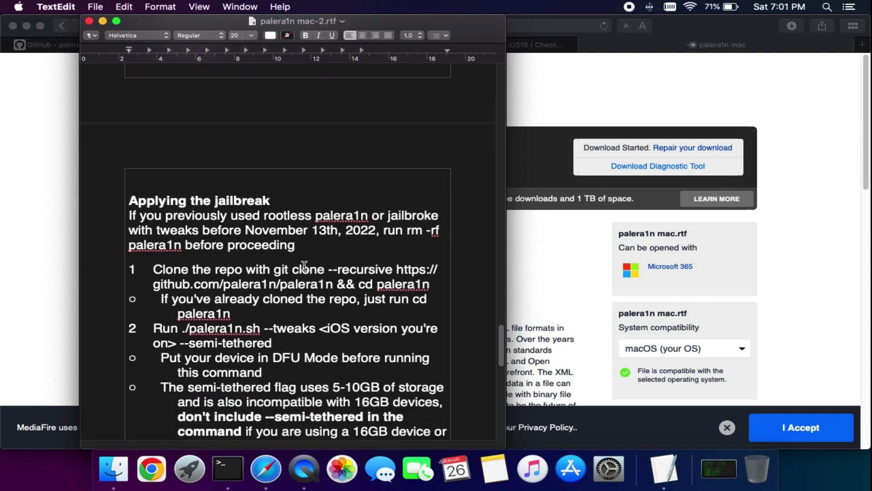
- Copy the git clone … && cd palera1n command, then minimize TextEdit and Safari
mouse_move(273, 270)
mouse_down()
mouse_move(436, 266)
mouse_move(439, 277)
mouse_up()
right_click(385, 272)
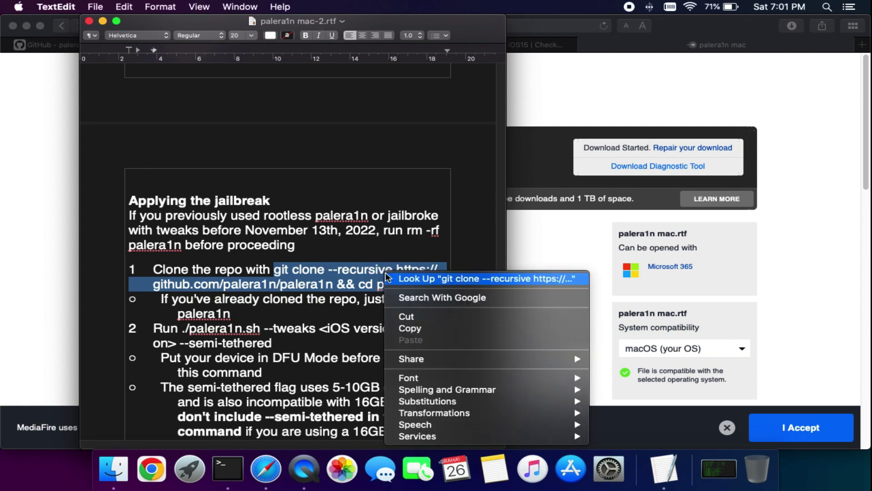
click(413, 326)
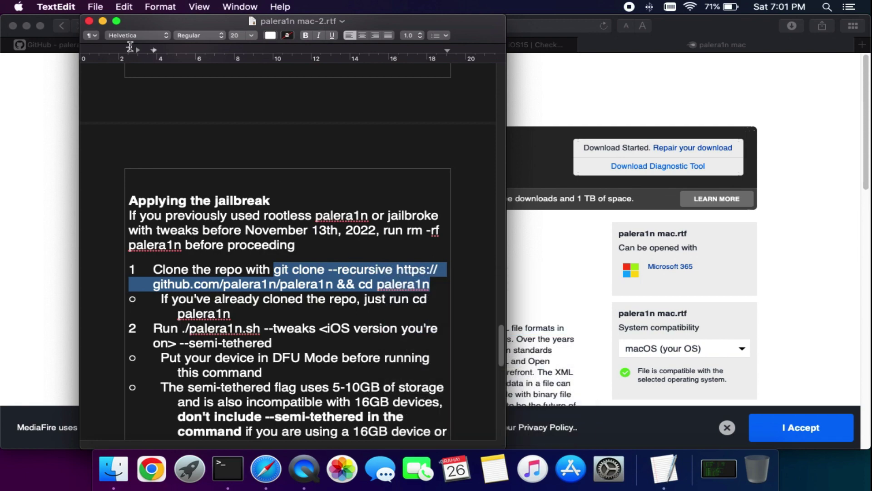
click(102, 21)
click(26, 25)
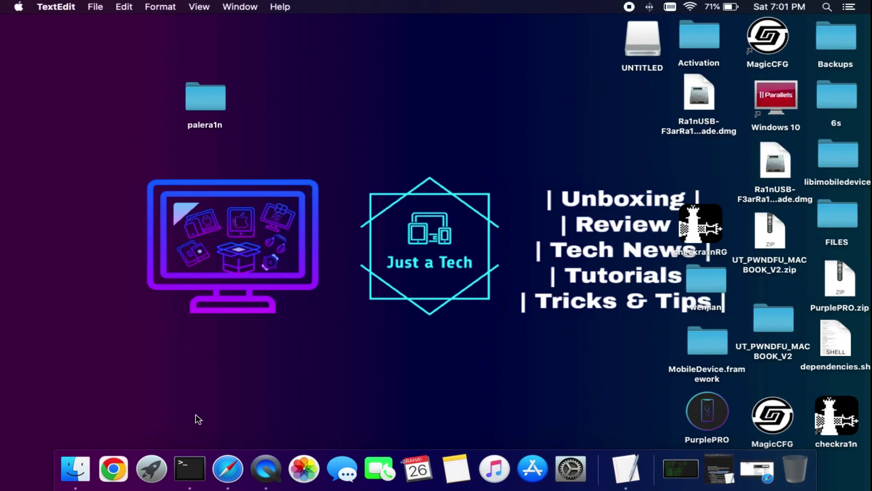
- Open a new Terminal window and change into the Desktop folder with cd Desktop
click(277, 377)
right_click(238, 387)
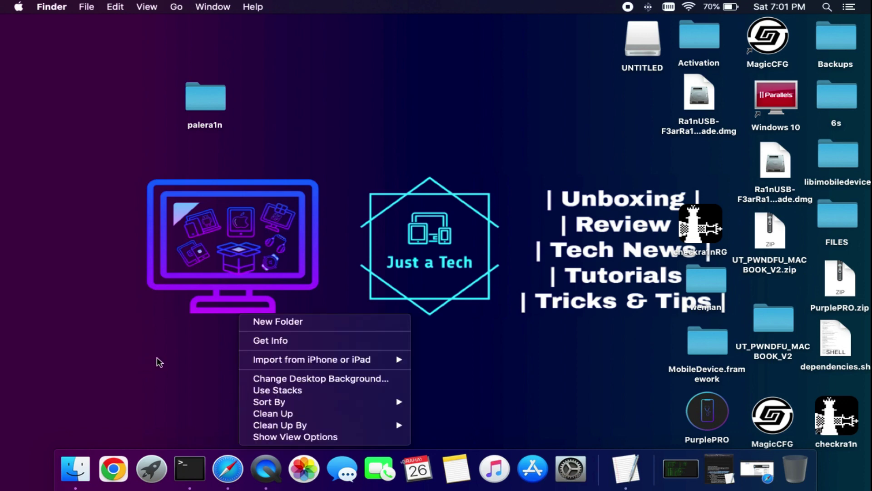
click(216, 323)
right_click(188, 454)
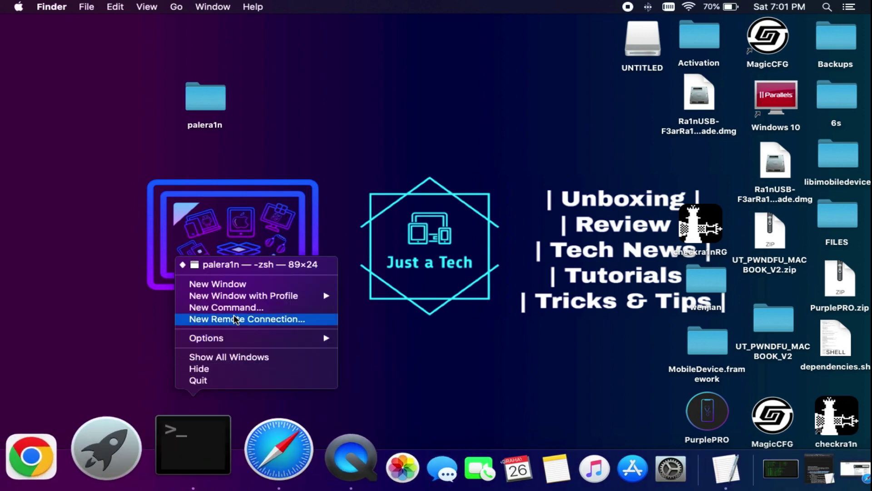
click(238, 284)
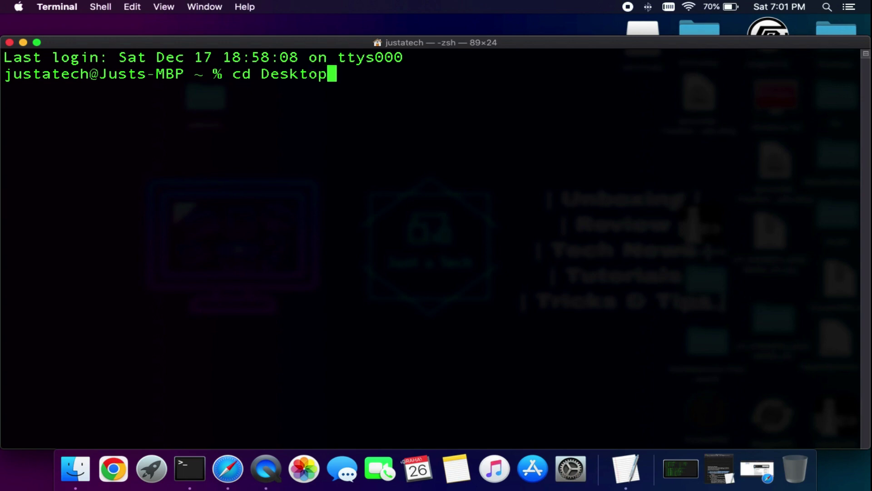
text(cd Desktop)
key(Return)
- Paste the git clone --recursive palera1n command at the prompt
right_click(363, 113)
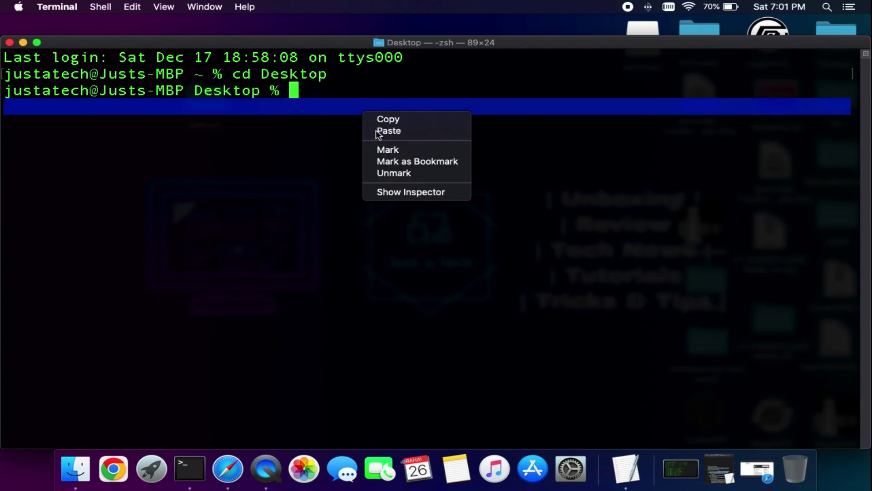
click(375, 130)
mouse_move(292, 91)
mouse_down()
mouse_move(506, 93)
mouse_move(347, 132)
mouse_up()
click(506, 94)
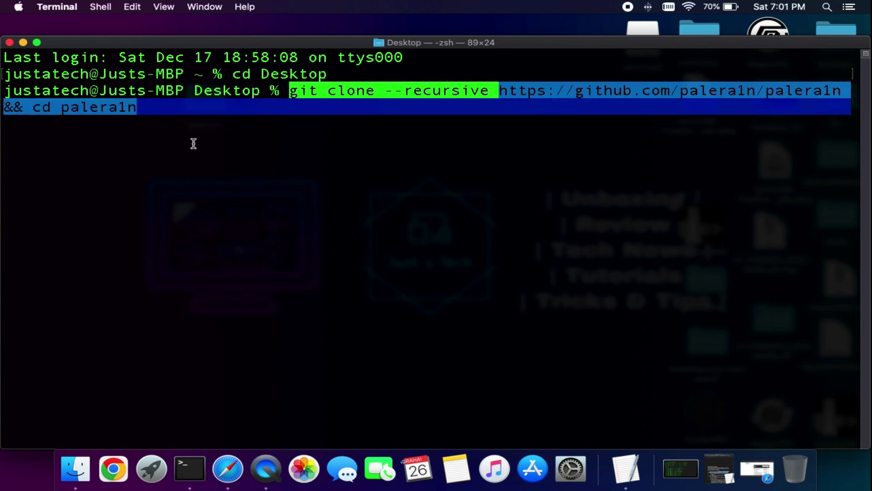
click(193, 143)
click(239, 470)
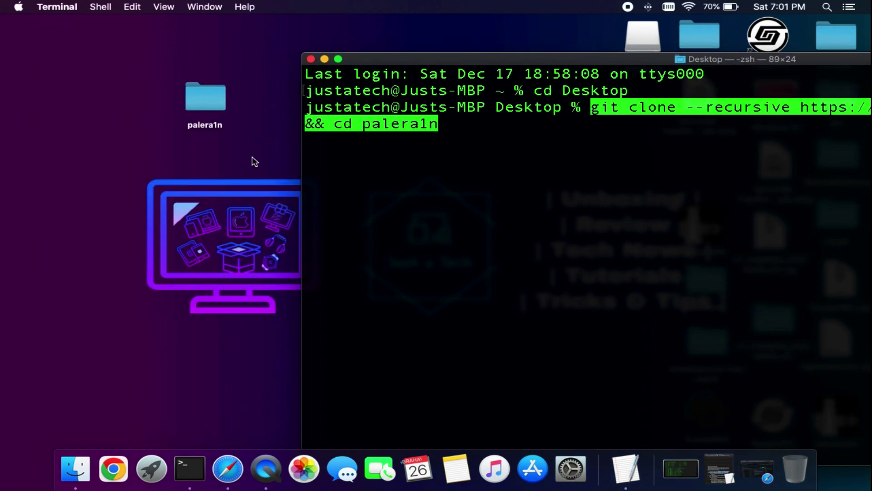
- Open the newly cloned palera1n folder on the desktop, then return to Terminal
click(205, 98)
click(509, 178)
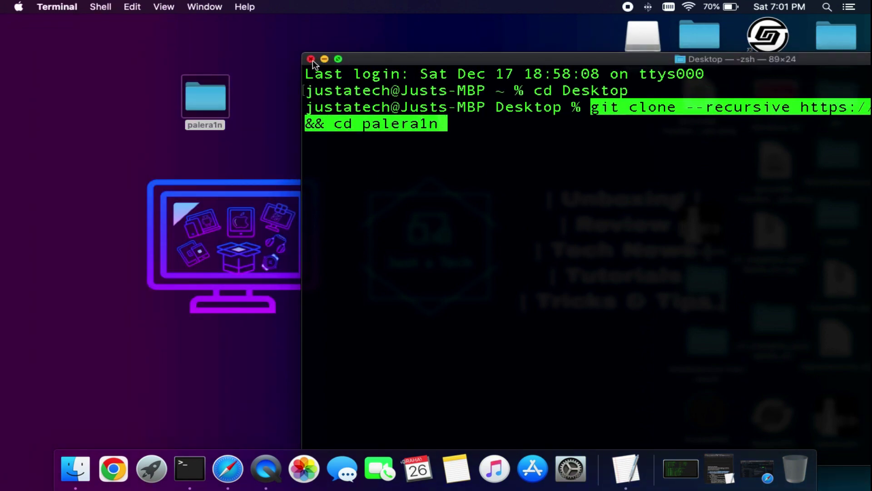
click(311, 60)
double_click(206, 98)
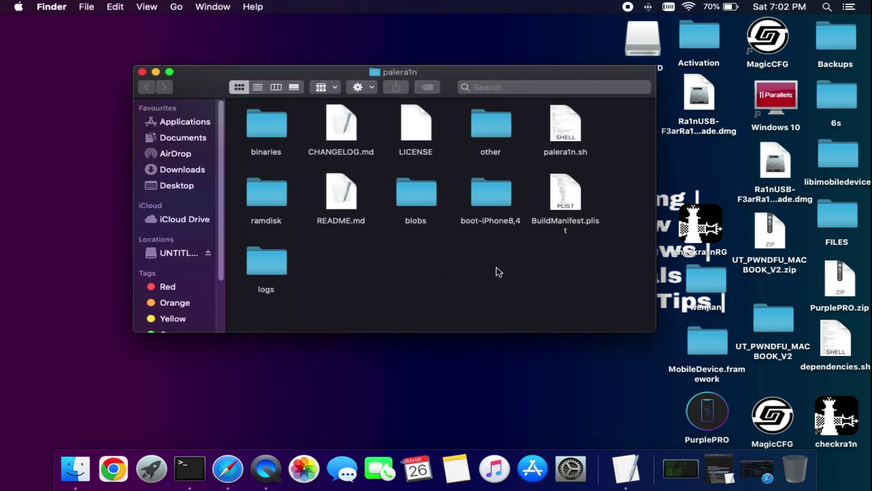
click(189, 468)
- Clear the Terminal and list the palera1n folder contents with ls
text(clear)
key(Return)
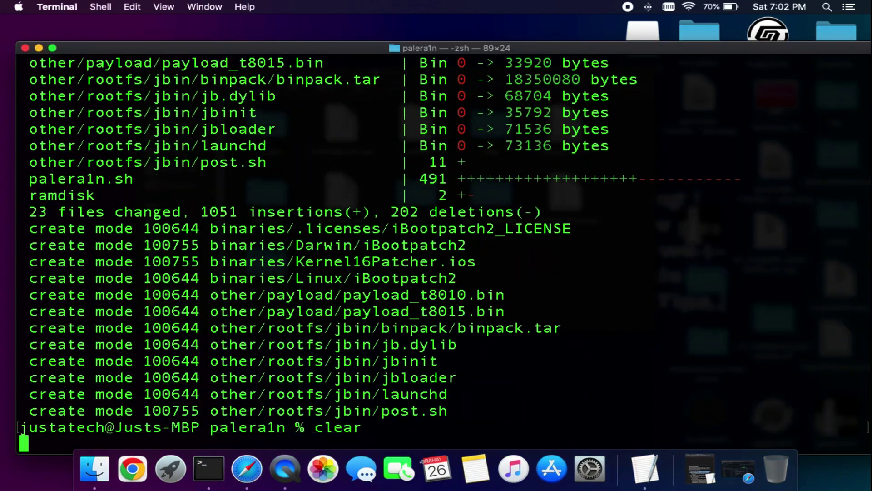
text(ls)
key(Return)
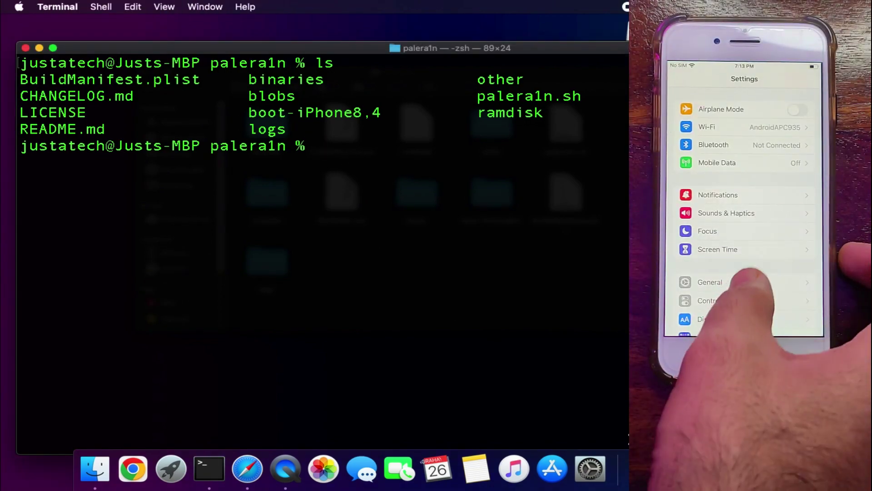
- In the TextEdit notes, review the --semi-tethered flag and the iPhone 7 or iPhone 8 note
key(super+Tab)
mouse_move(186, 325)
mouse_down()
mouse_move(335, 328)
mouse_move(186, 340)
mouse_up()
scroll(186, 340, down, 5)
drag(334, 236, 336, 295)
drag(161, 310, 268, 354)
- Scroll through and highlight passages of the palera1n jailbreak instructions
click(295, 281)
scroll(203, 323, up, 5)
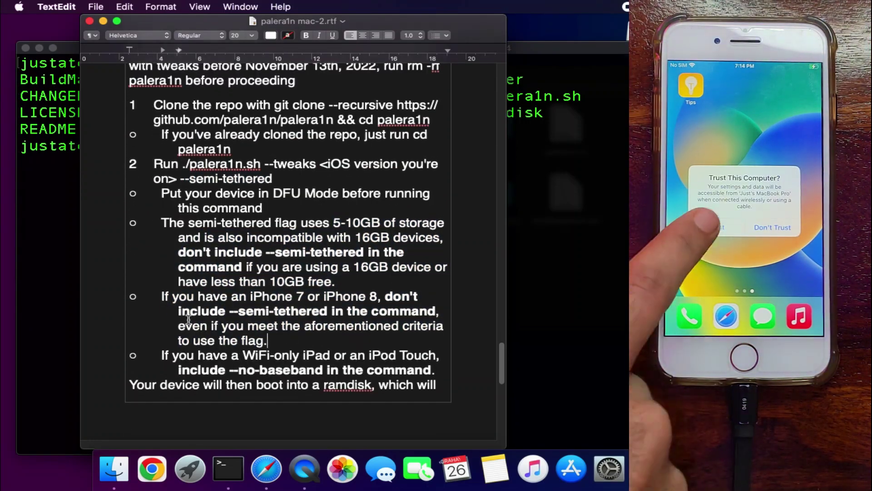
scroll(202, 322, down, 1)
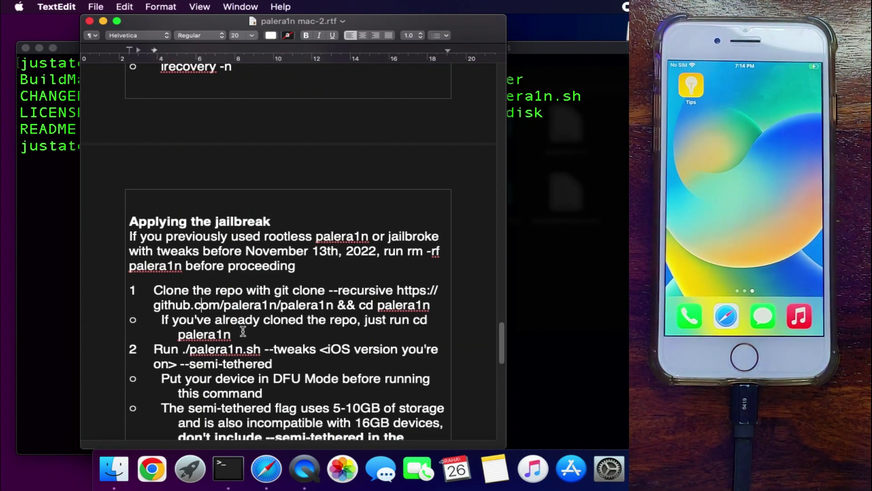
scroll(202, 193, up, 5)
scroll(202, 193, up, 20)
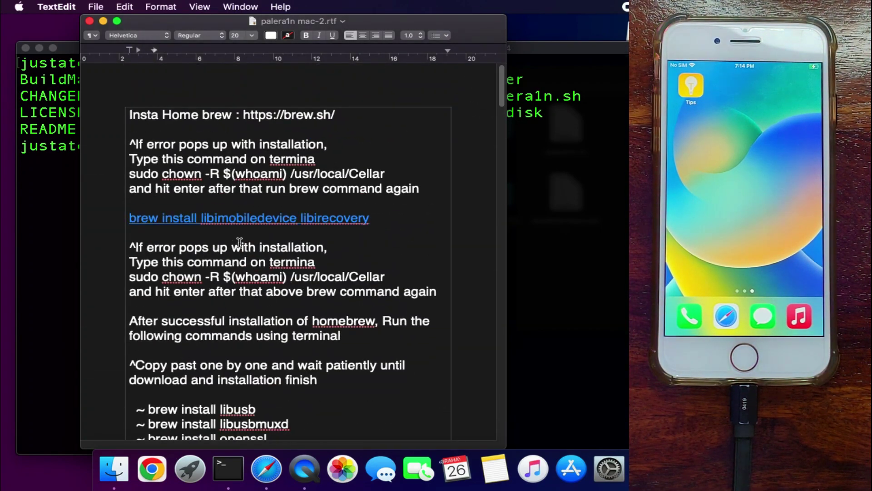
drag(128, 137, 424, 227)
scroll(336, 329, down, 3)
drag(133, 356, 290, 405)
scroll(284, 292, down, 10)
scroll(254, 314, down, 10)
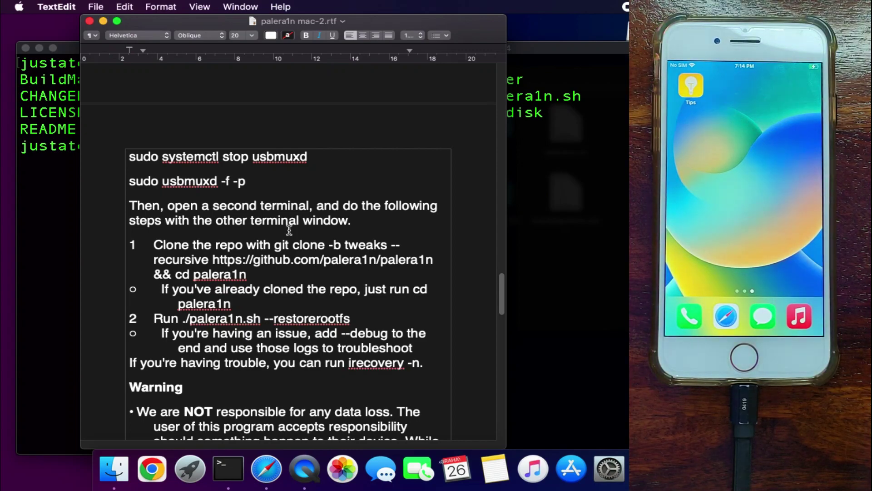
drag(380, 309, 129, 218)
scroll(282, 282, down, 10)
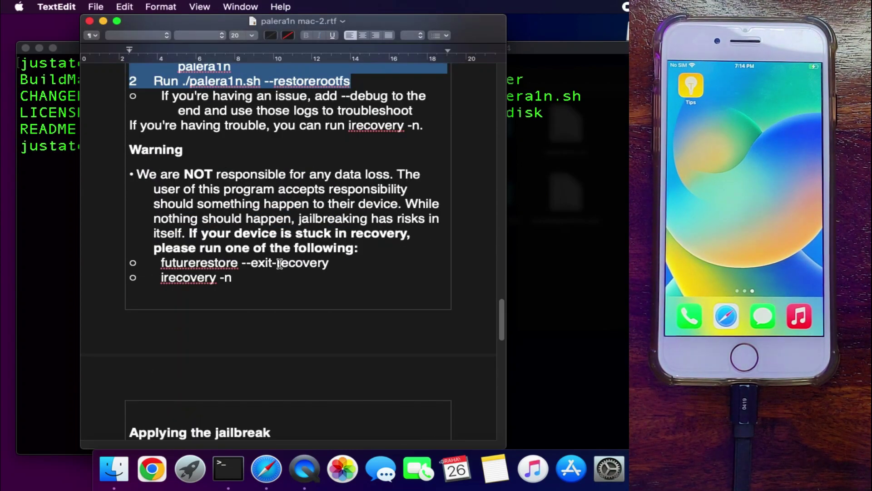
- Enter ./palera1n.sh at the Terminal prompt
click(282, 282)
scroll(323, 250, down, 4)
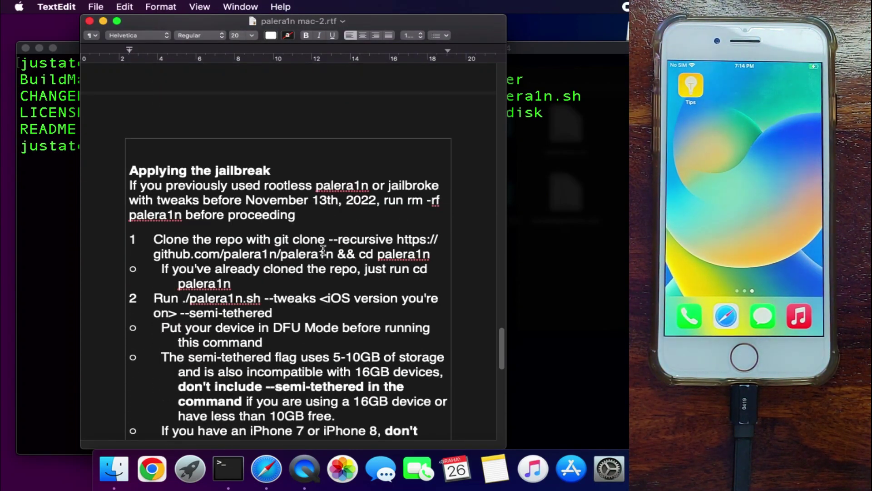
click(532, 198)
text(./palera1n.sh)
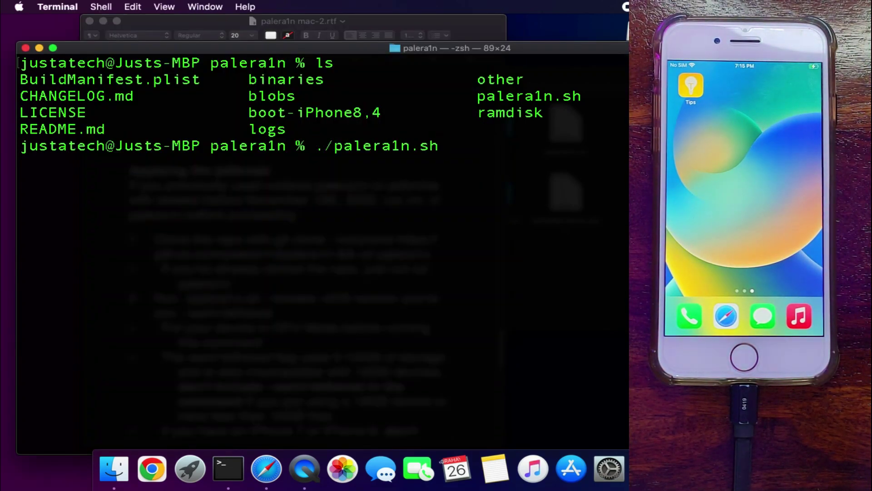
- Add --tweaks 16.2 after ./palera1n.sh, following step 2 of the instructions
key(super+Tab)
drag(265, 298, 317, 298)
click(586, 235)
text(--tweaks)
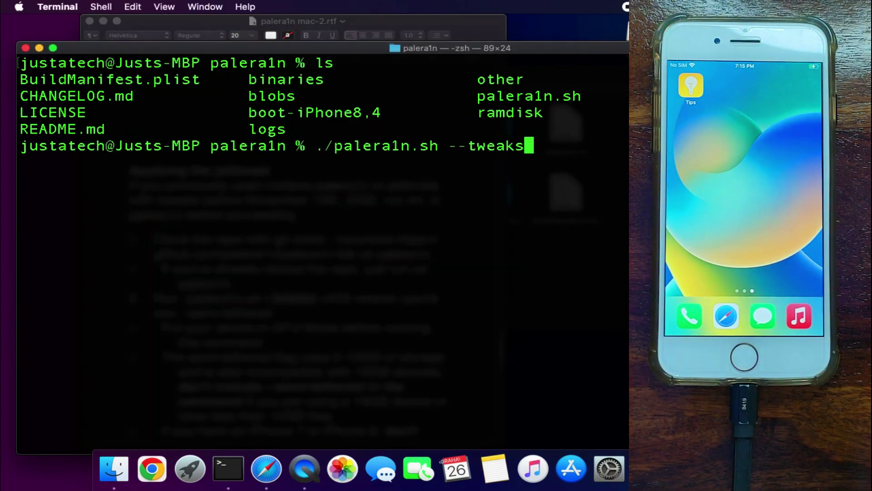
key(super+Tab)
drag(318, 298, 200, 313)
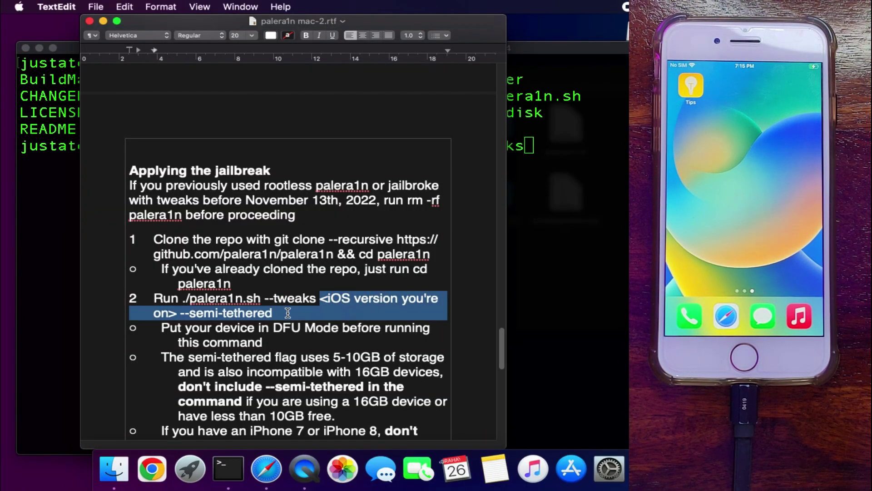
click(554, 189)
text(16.2 --sem)
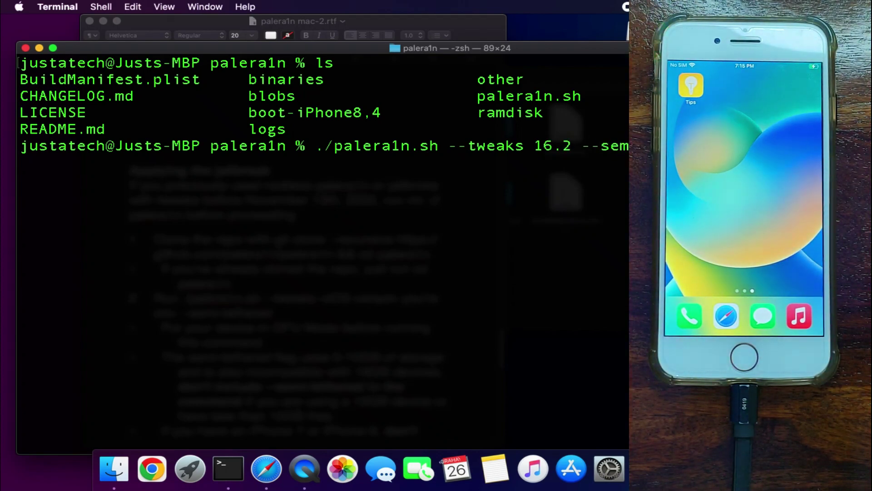
- Delete the partial --semi-tethered flag so the command reads ./palera1n.sh --tweaks 16.2
double_click(590, 147)
key(super+Tab)
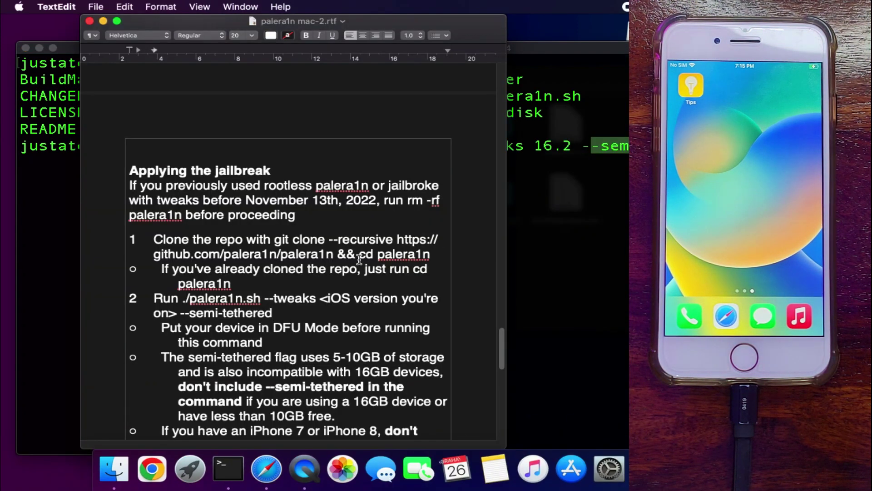
drag(273, 313, 181, 313)
key(super+Tab)
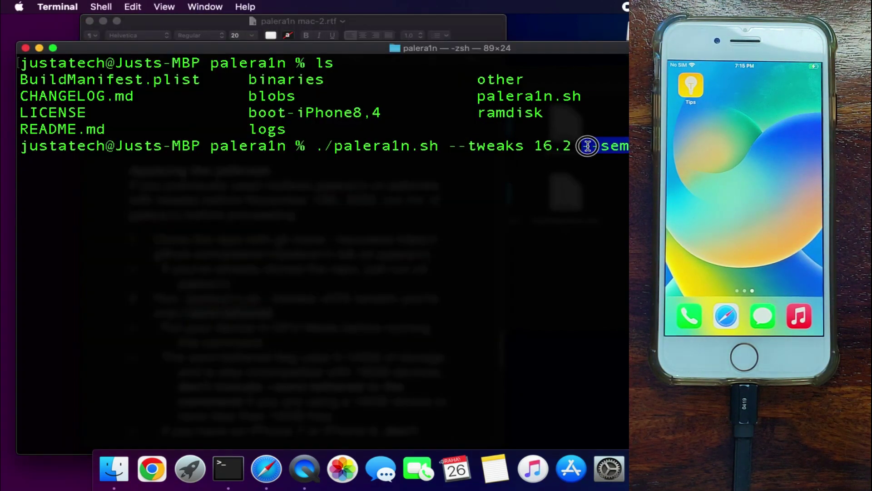
key(BackSpace)
key(BackSpace)
key(BackSpace)
key(BackSpace)
key(BackSpace)
key(BackSpace)
key(BackSpace)
key(BackSpace)
key(BackSpace)
key(BackSpace)
key(BackSpace)
key(BackSpace)
key(BackSpace)
key(BackSpace)
key(BackSpace)
key(BackSpace)
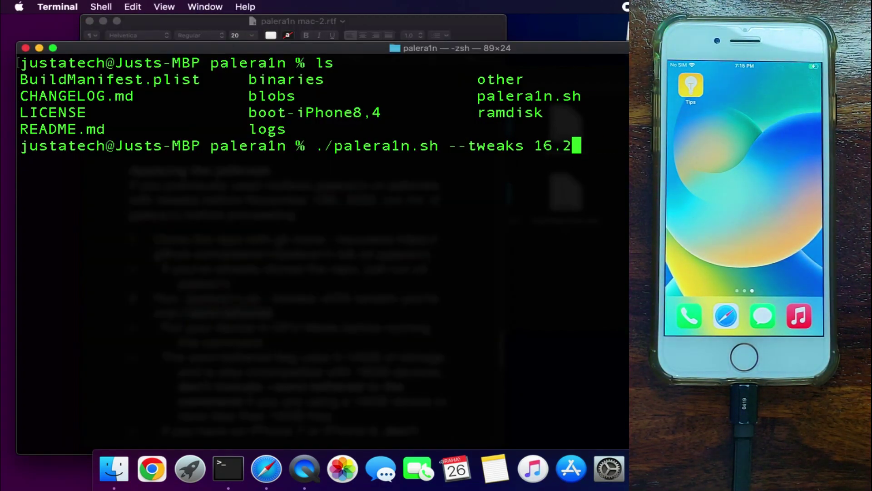
drag(579, 146, 312, 146)
- Reread the semi-tethered flag warning in the instructions
key(super+Tab)
drag(161, 333, 427, 374)
click(427, 374)
scroll(427, 374, down, 5)
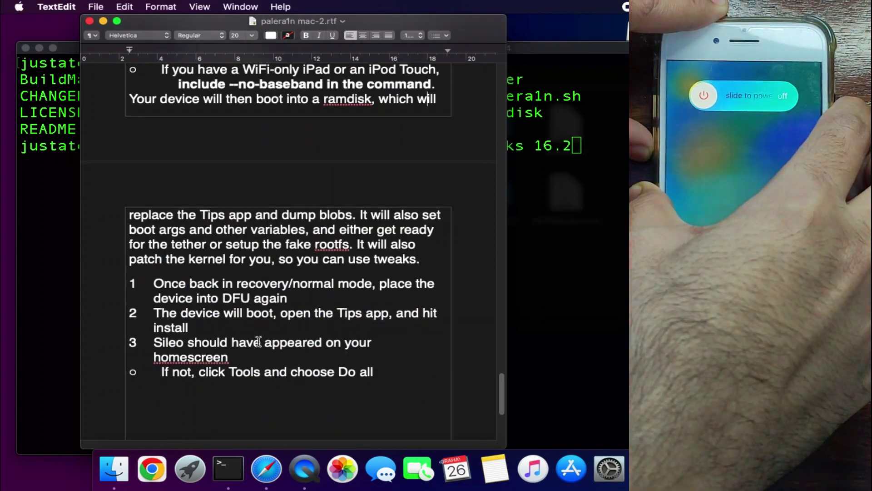
scroll(273, 272, up, 10)
- Run ./palera1n.sh --tweaks 16.2 and confirm the Detected DFU mode device line
click(626, 291)
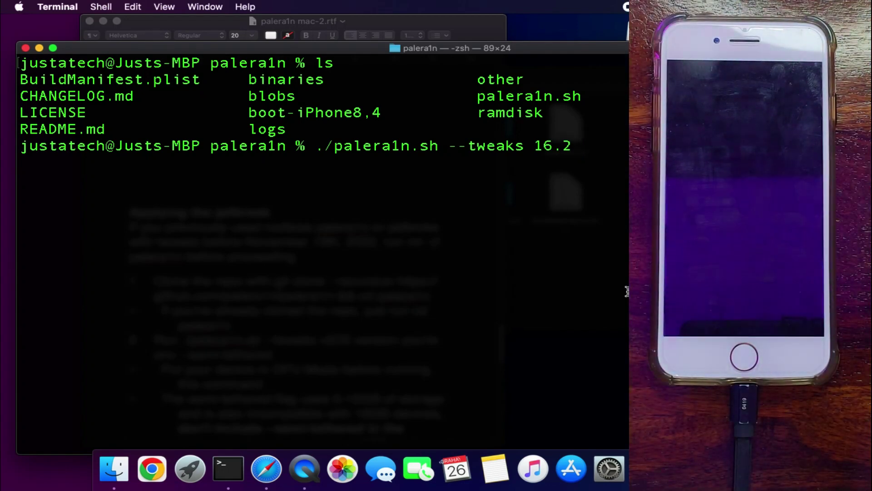
key(Return)
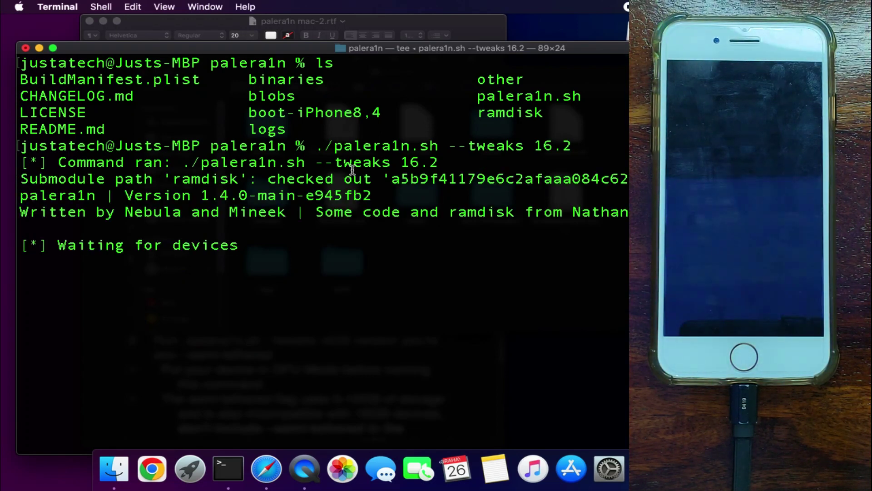
drag(291, 263, 52, 261)
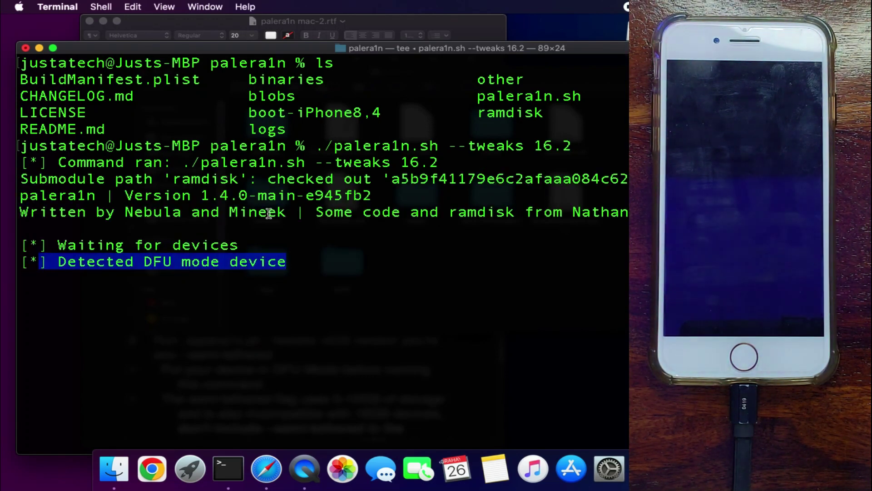